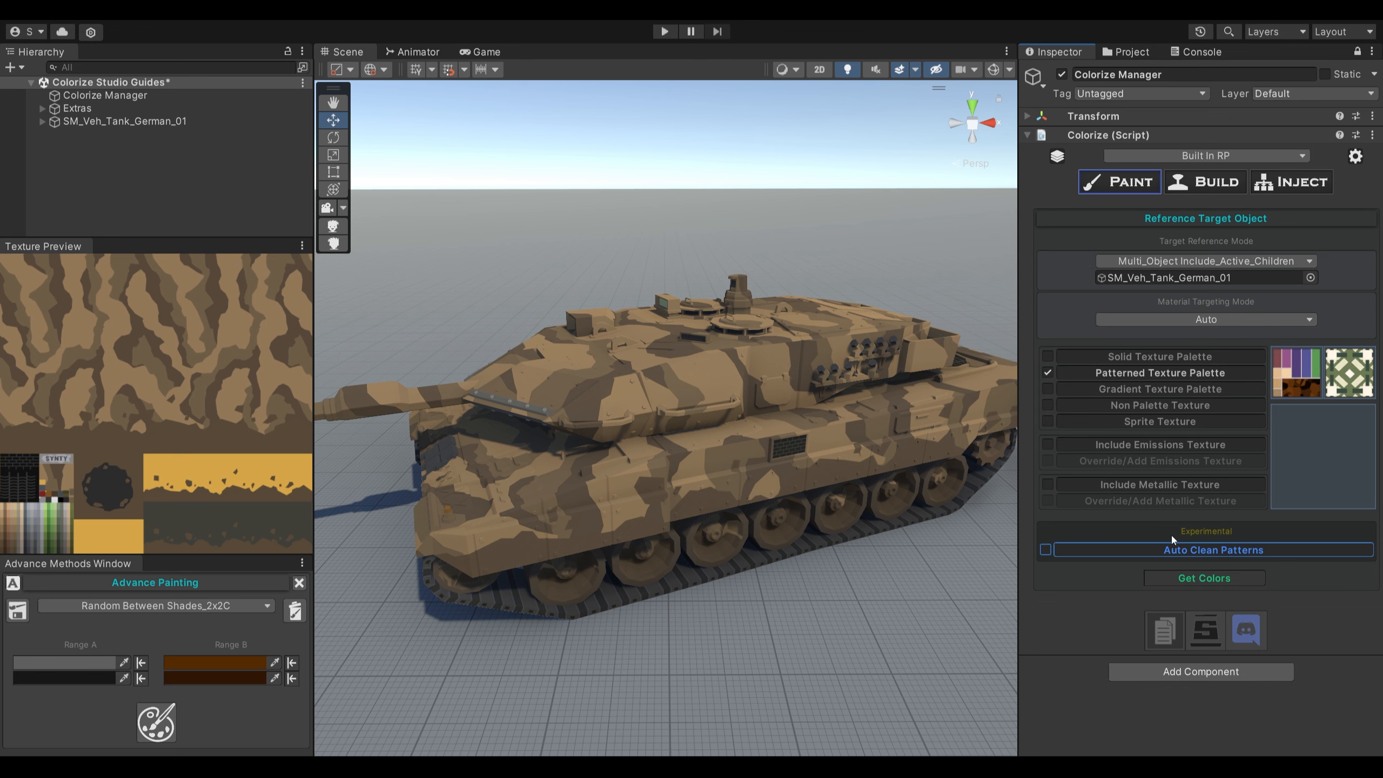
- Get the tank's colors as a patterned texture palette, raise the individual mode field limit in the settings, and review the color list
click(1173, 578)
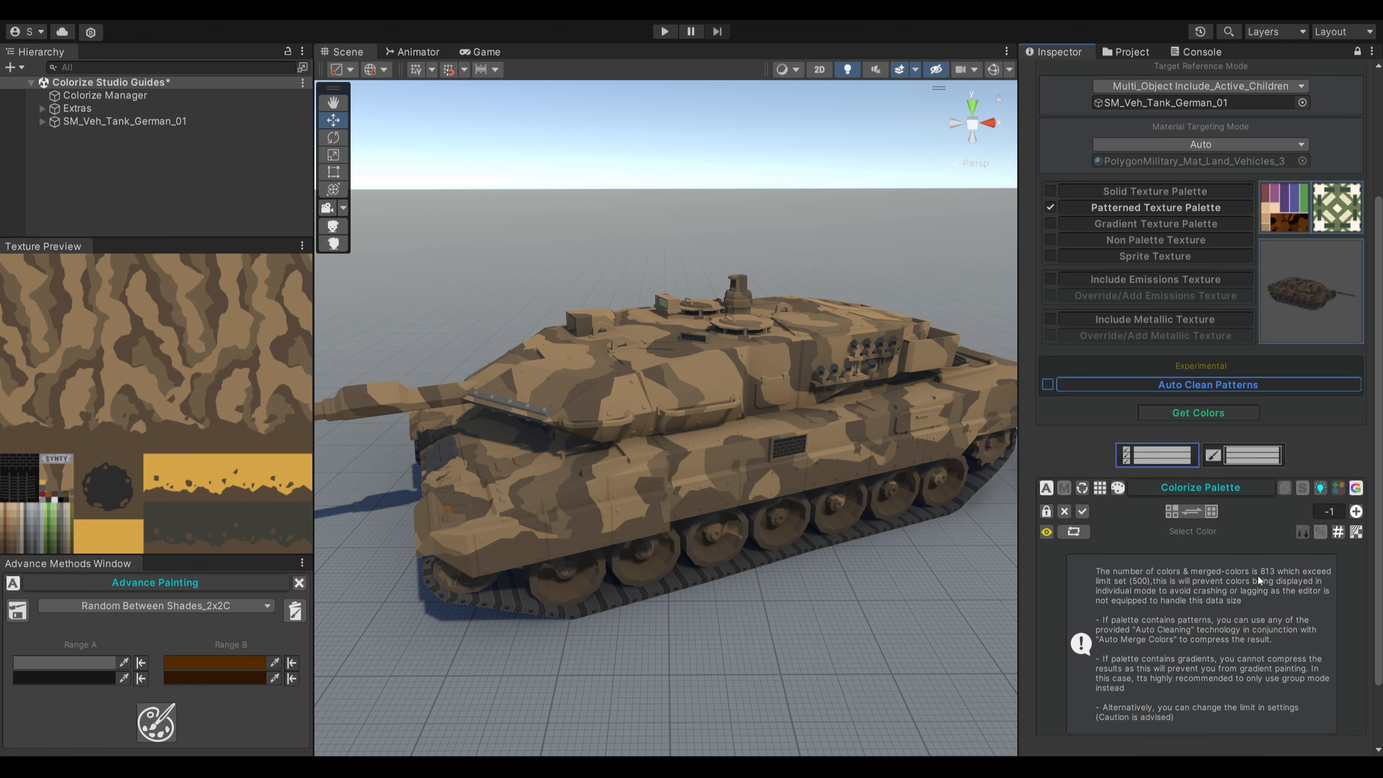
scroll(1258, 574, up, 5)
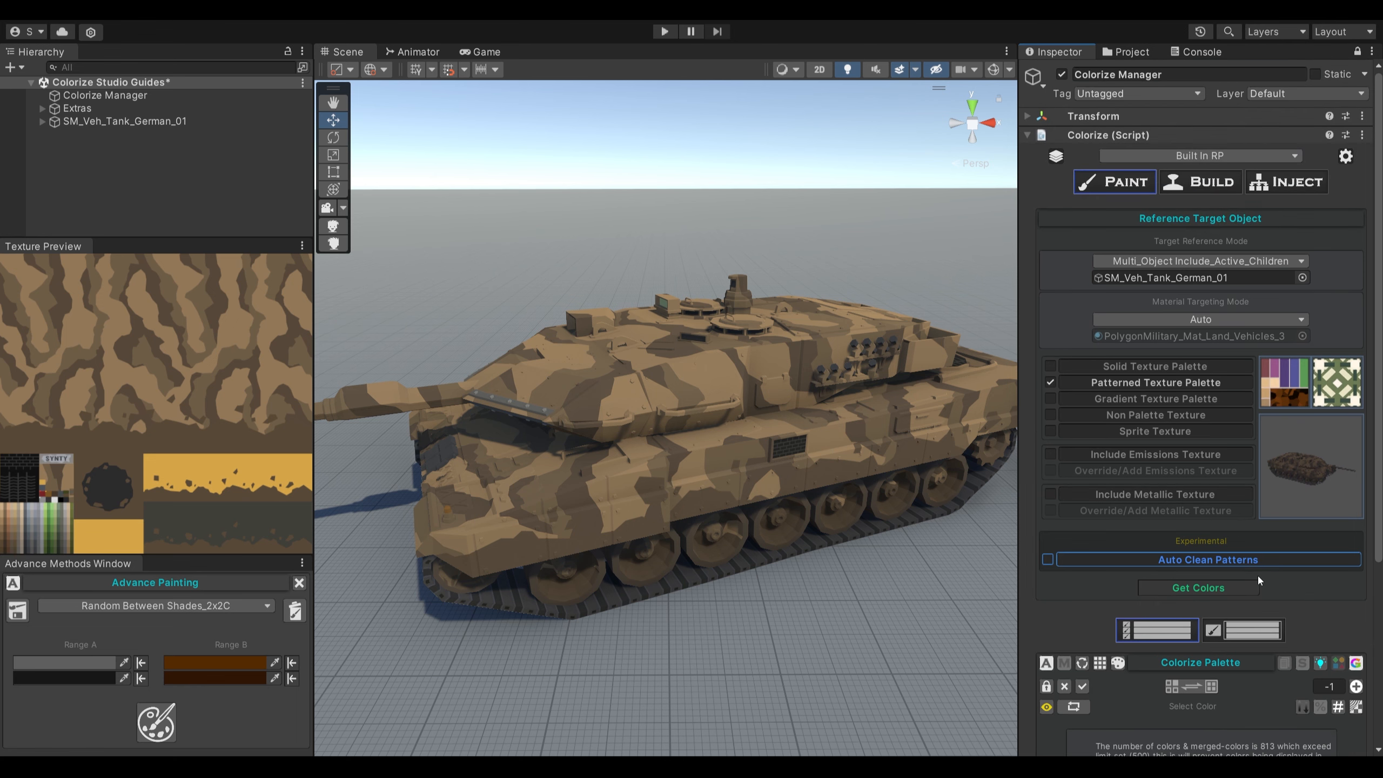
click(1345, 156)
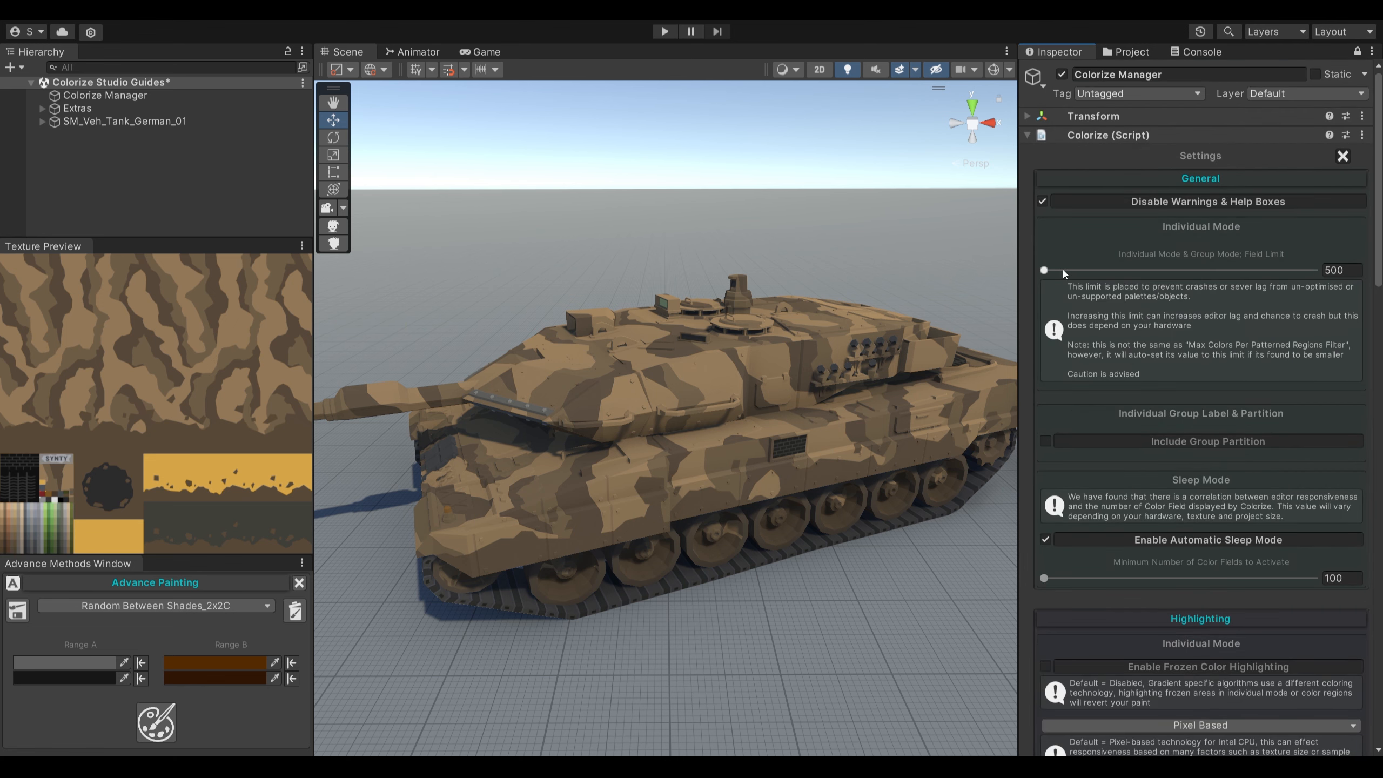
click(1343, 156)
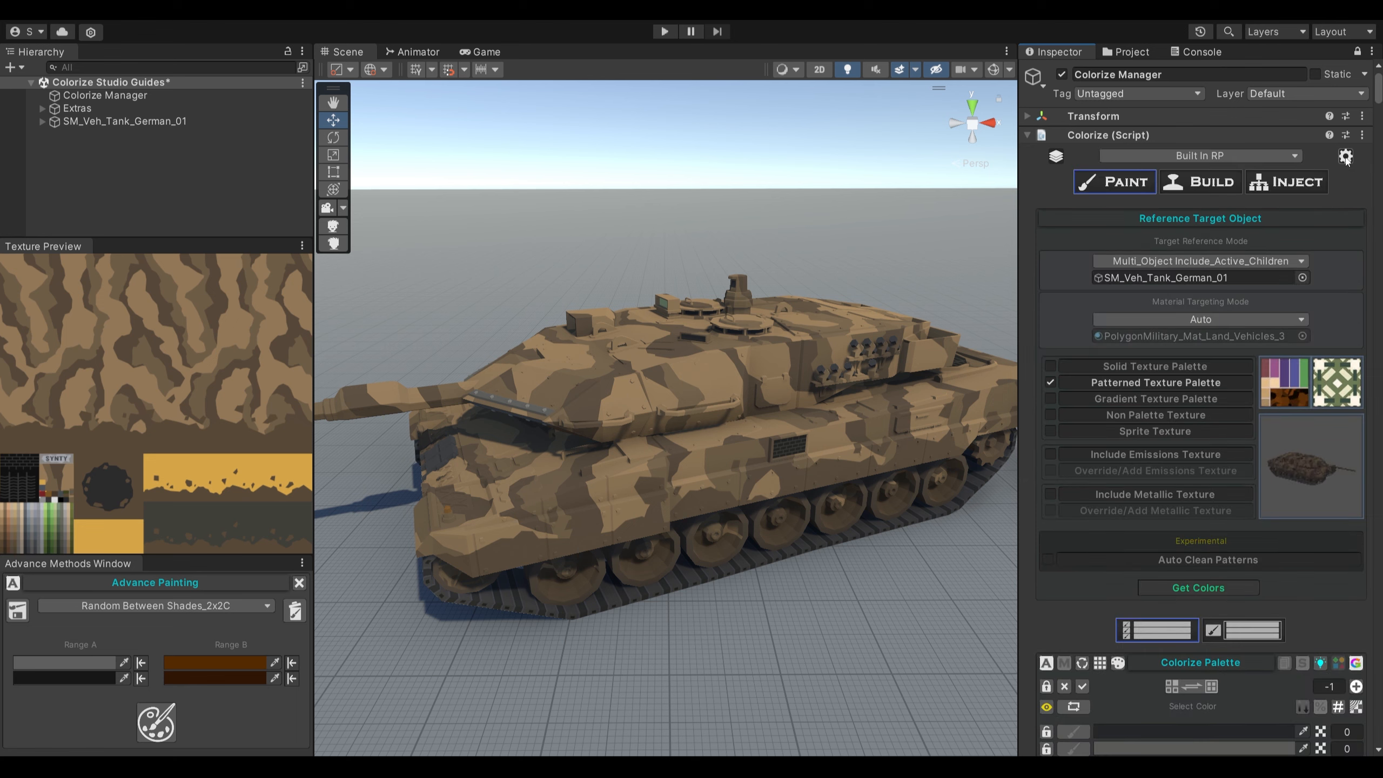
scroll(1174, 388, down, 12)
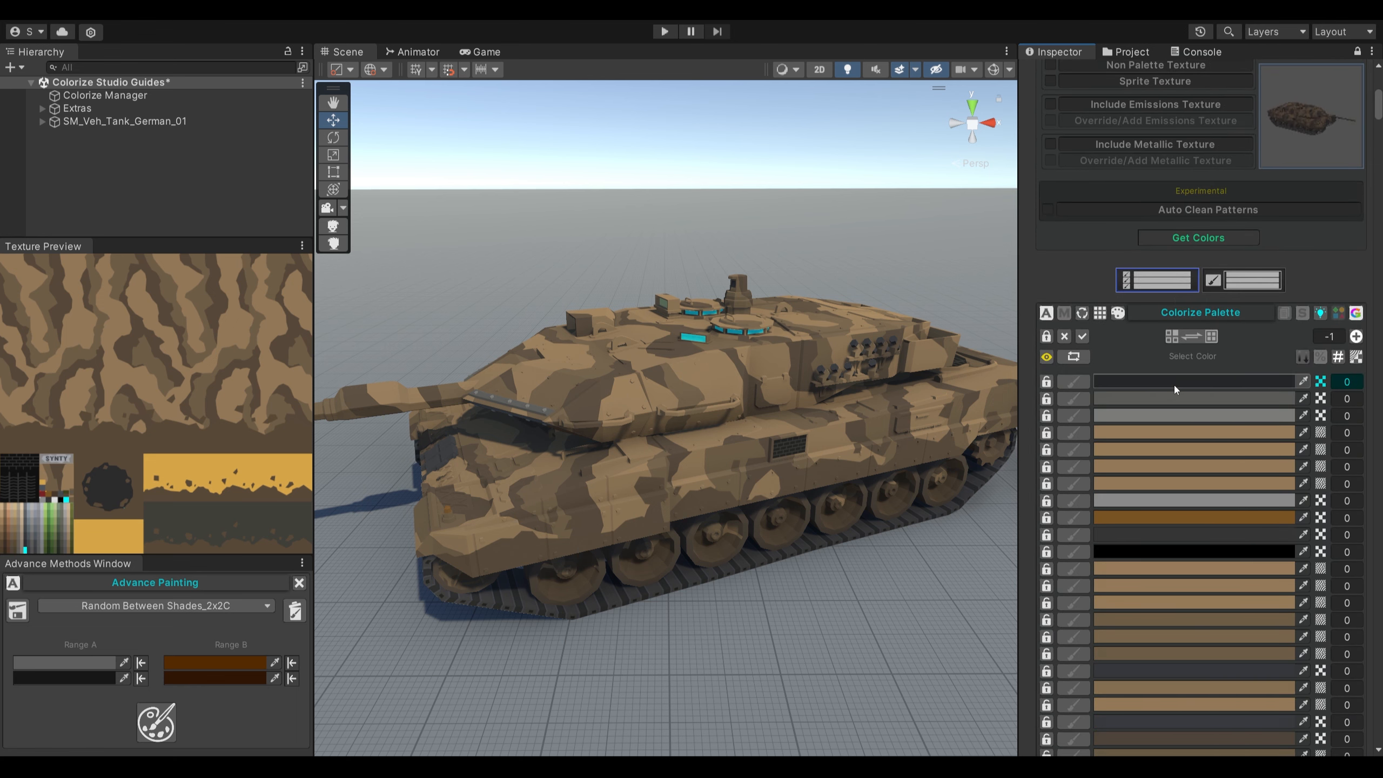
mouse_move(1379, 115)
mouse_down()
mouse_move(1379, 746)
mouse_move(1381, 90)
mouse_move(1381, 136)
mouse_move(1382, 119)
mouse_up()
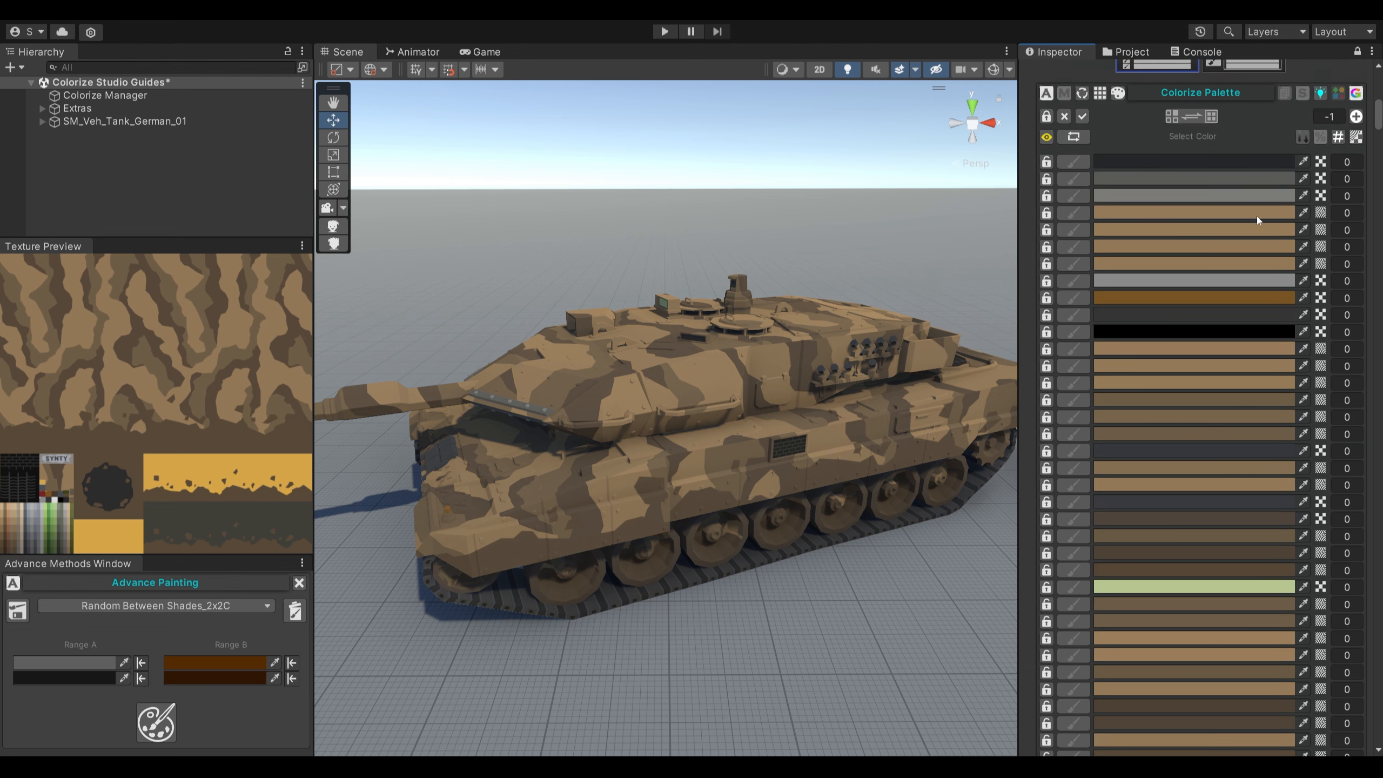
- Enable Auto Clean Patterns with PFC technology, strength 3000 and Auto Merge Colors, and get the tank's colors again
scroll(1236, 244, up, 3)
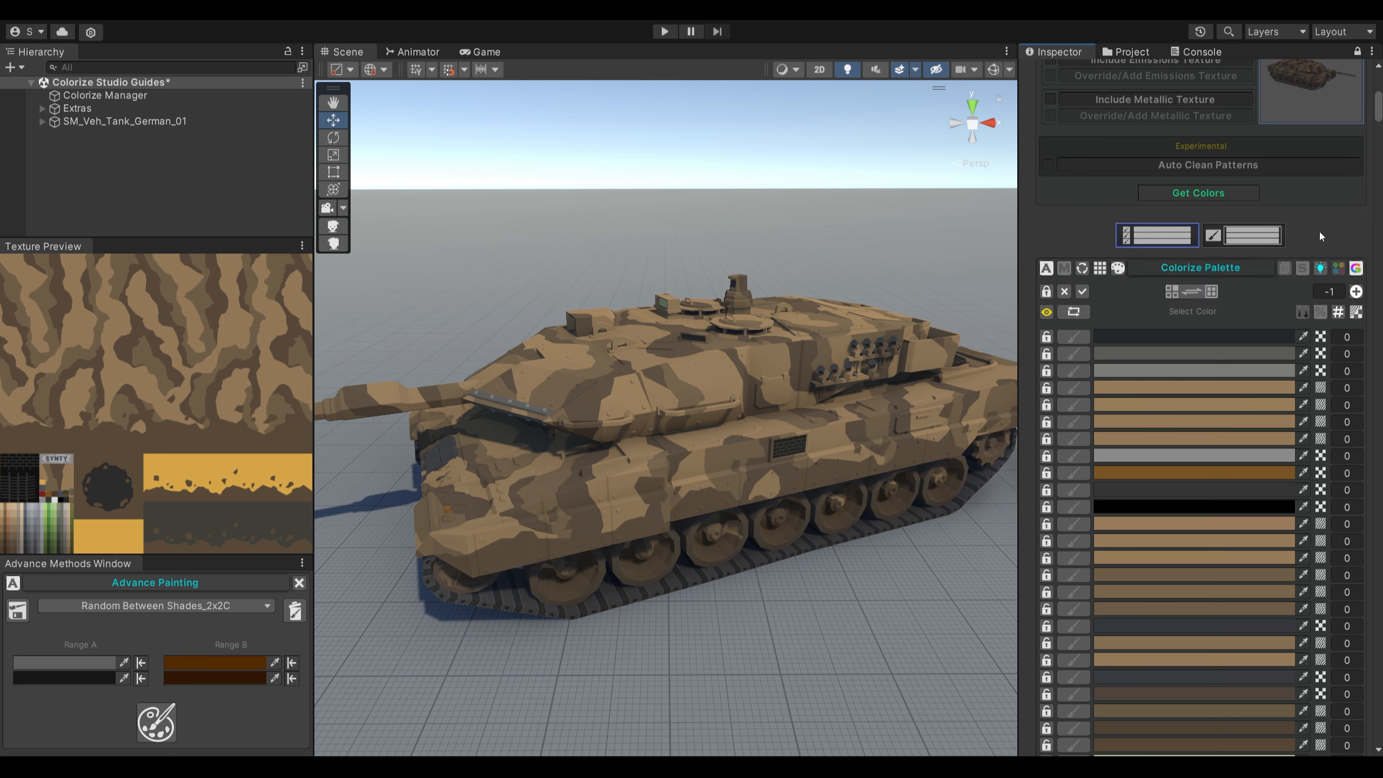
scroll(1319, 233, up, 3)
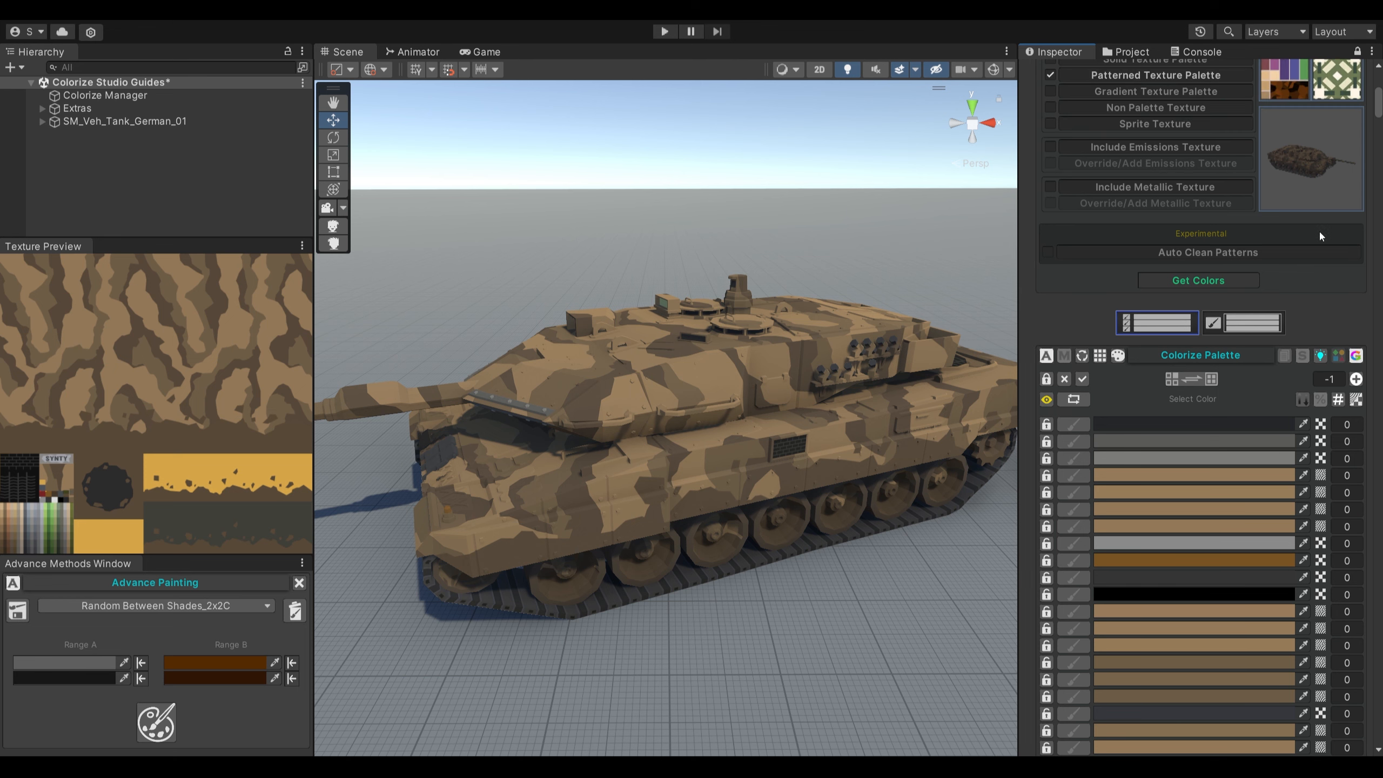
scroll(1318, 230, up, 3)
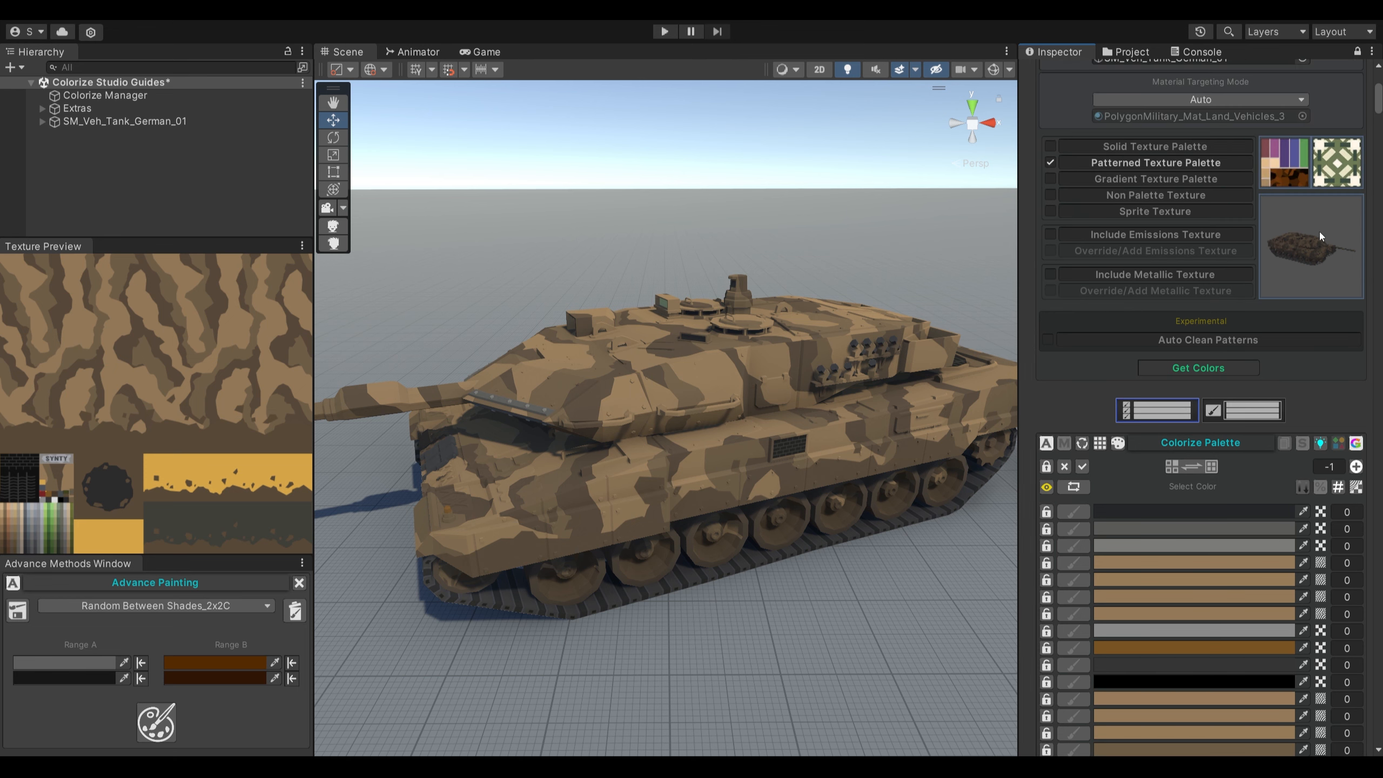
click(1047, 339)
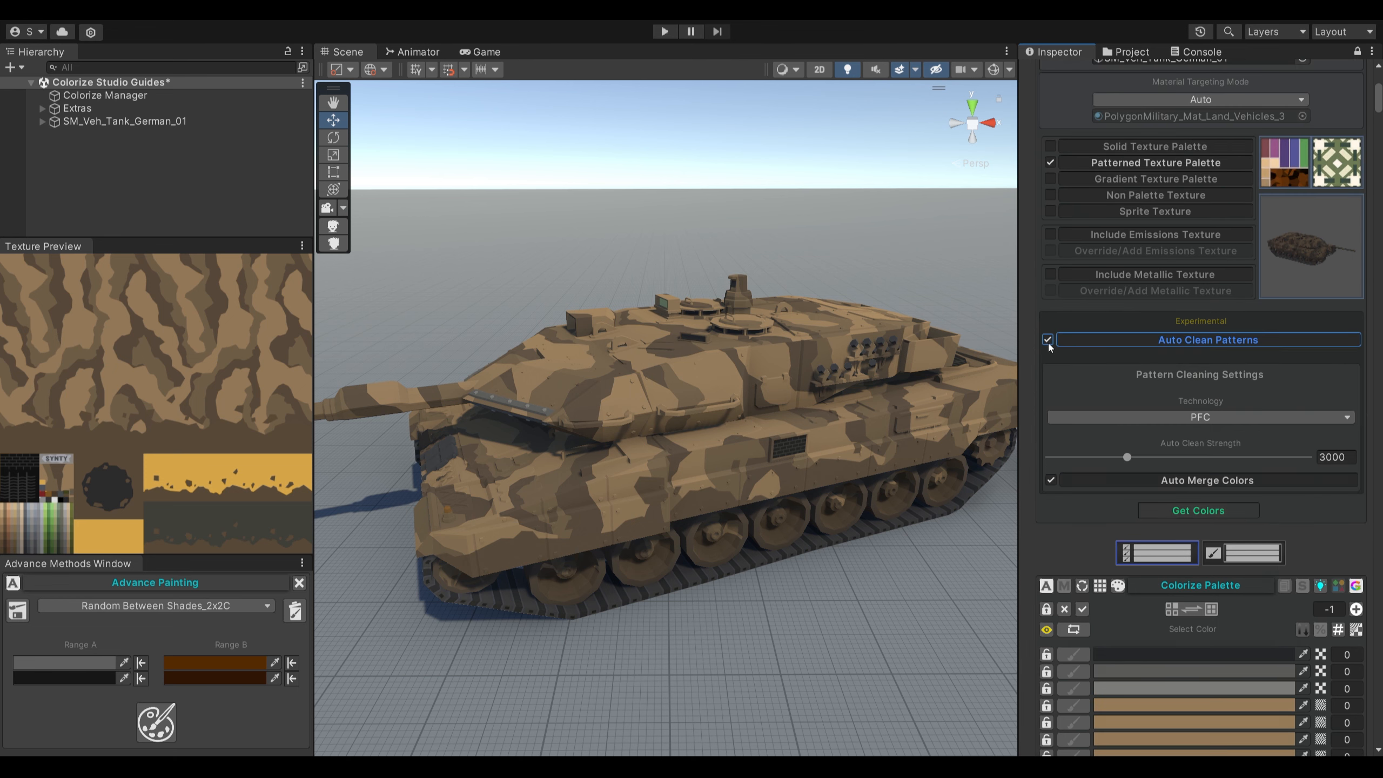
click(1064, 415)
click(1065, 427)
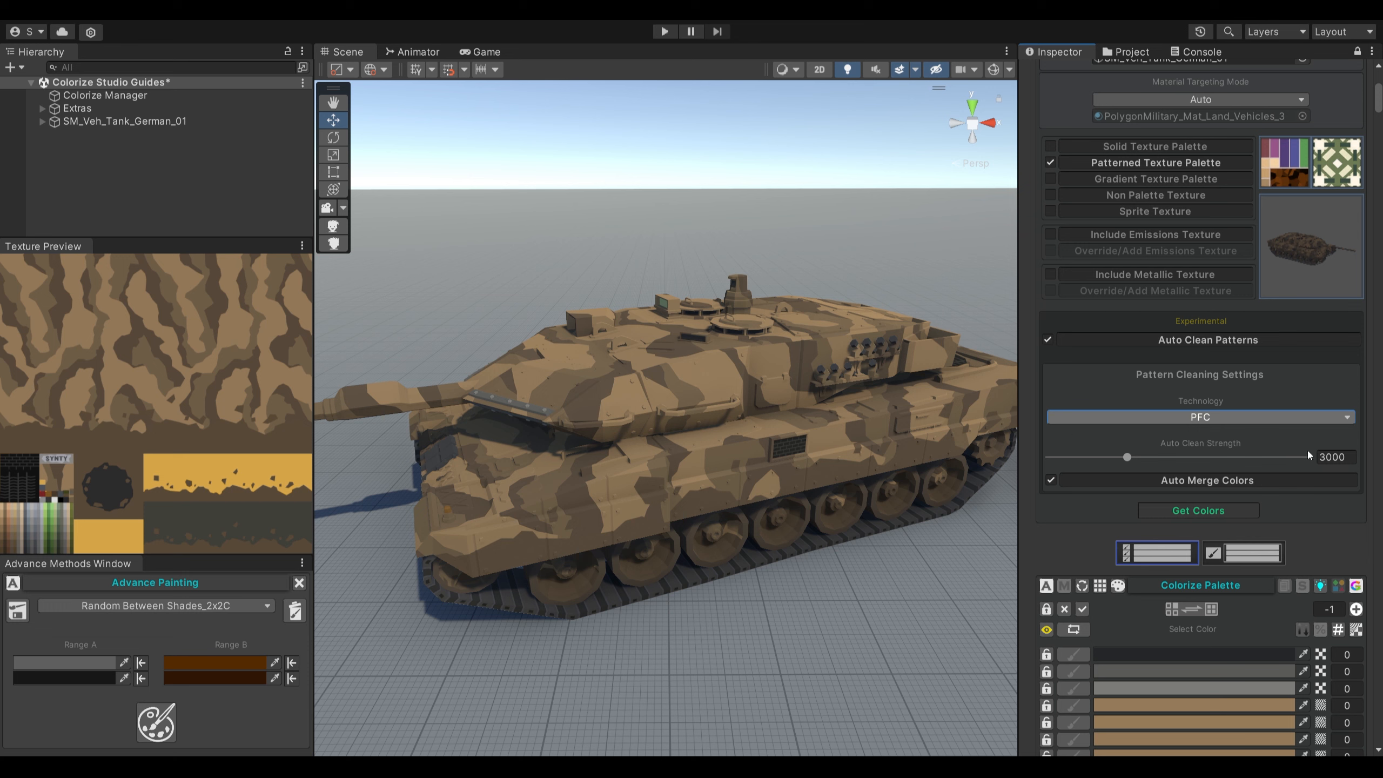
click(1345, 457)
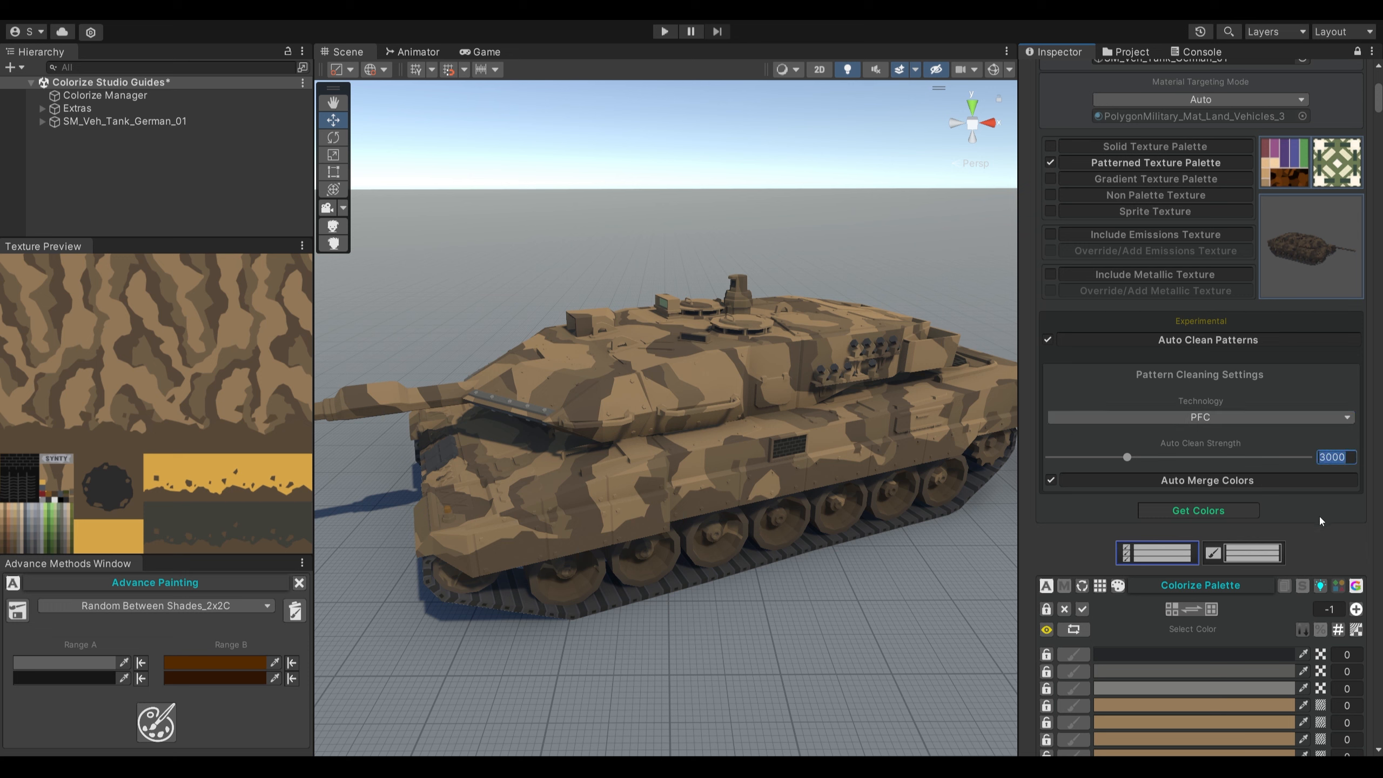
click(1230, 508)
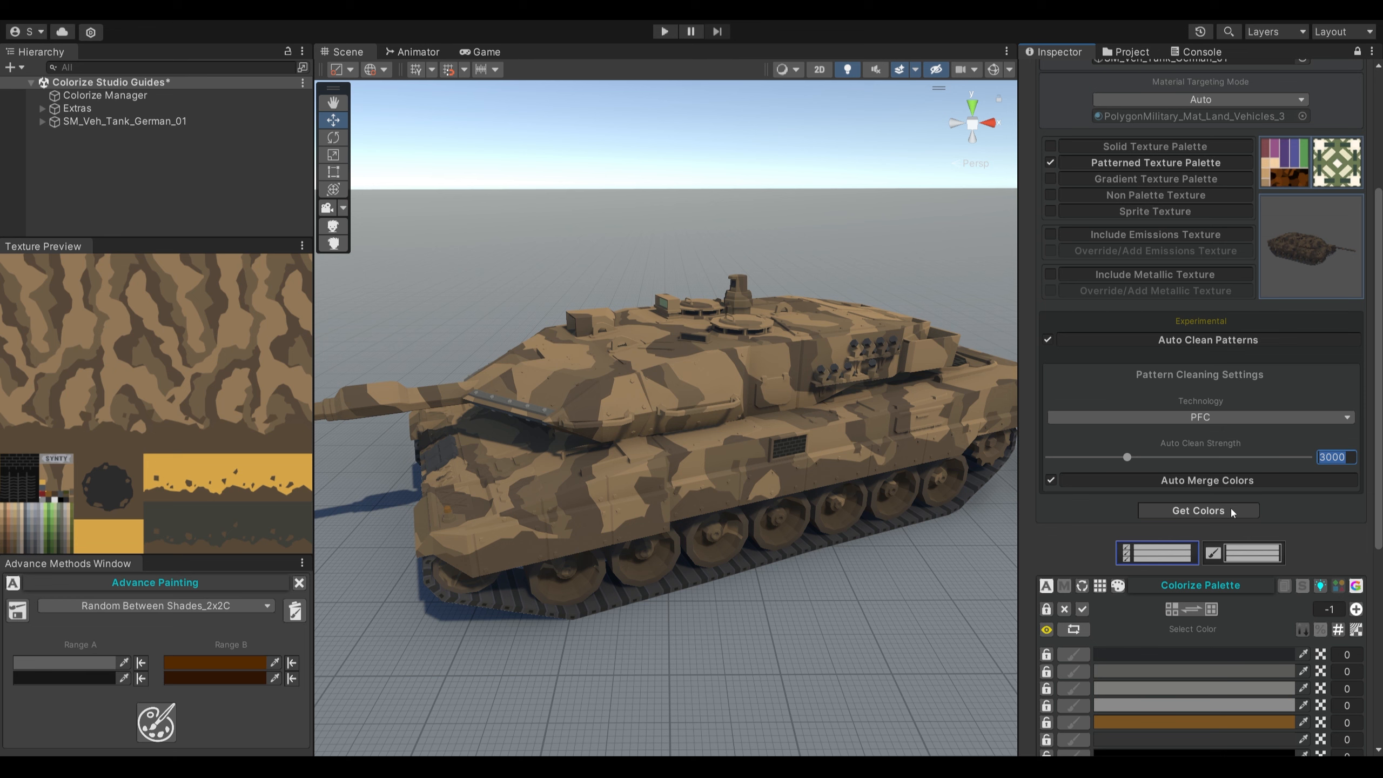
- Remove color 8 from the palette and merge pattern colors 10, 11, 15 and 16 into one color
scroll(1229, 506, down, 5)
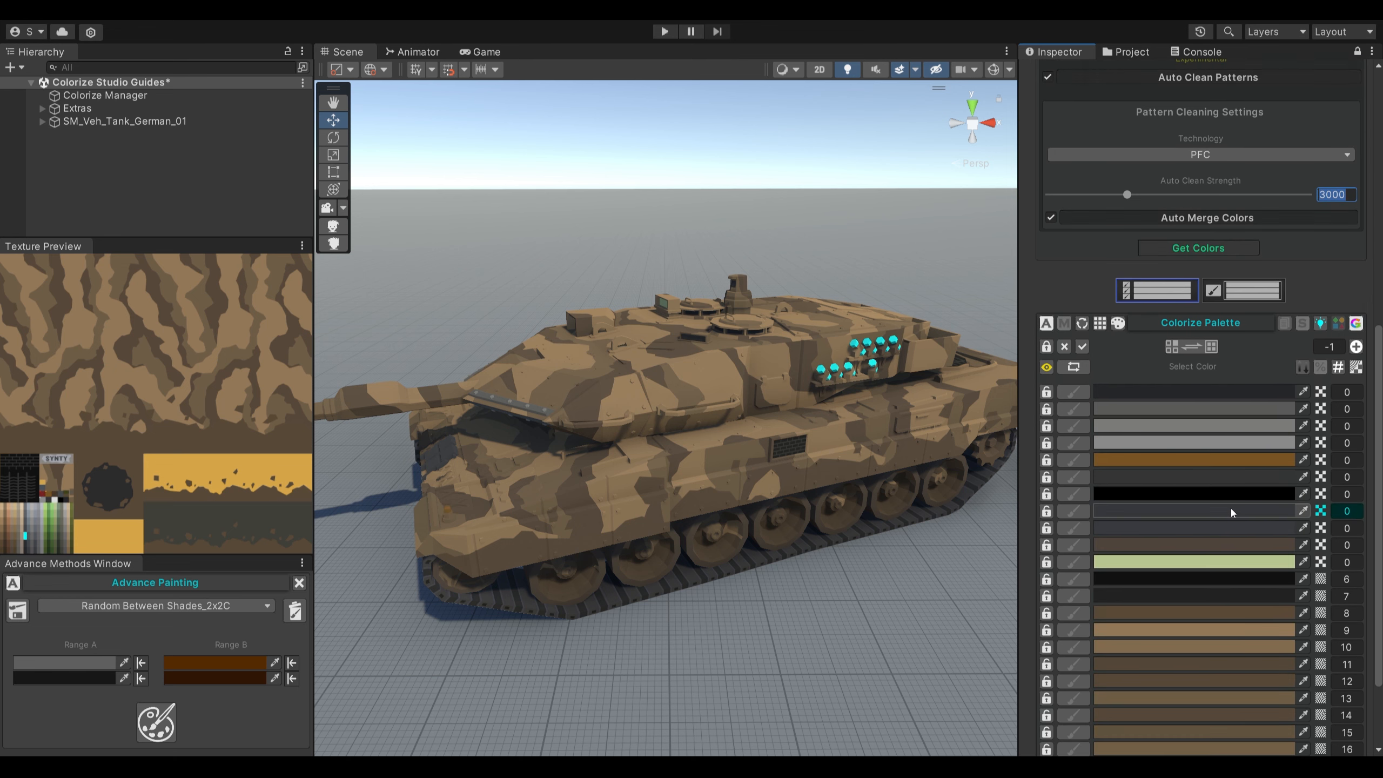
scroll(1229, 506, down, 2)
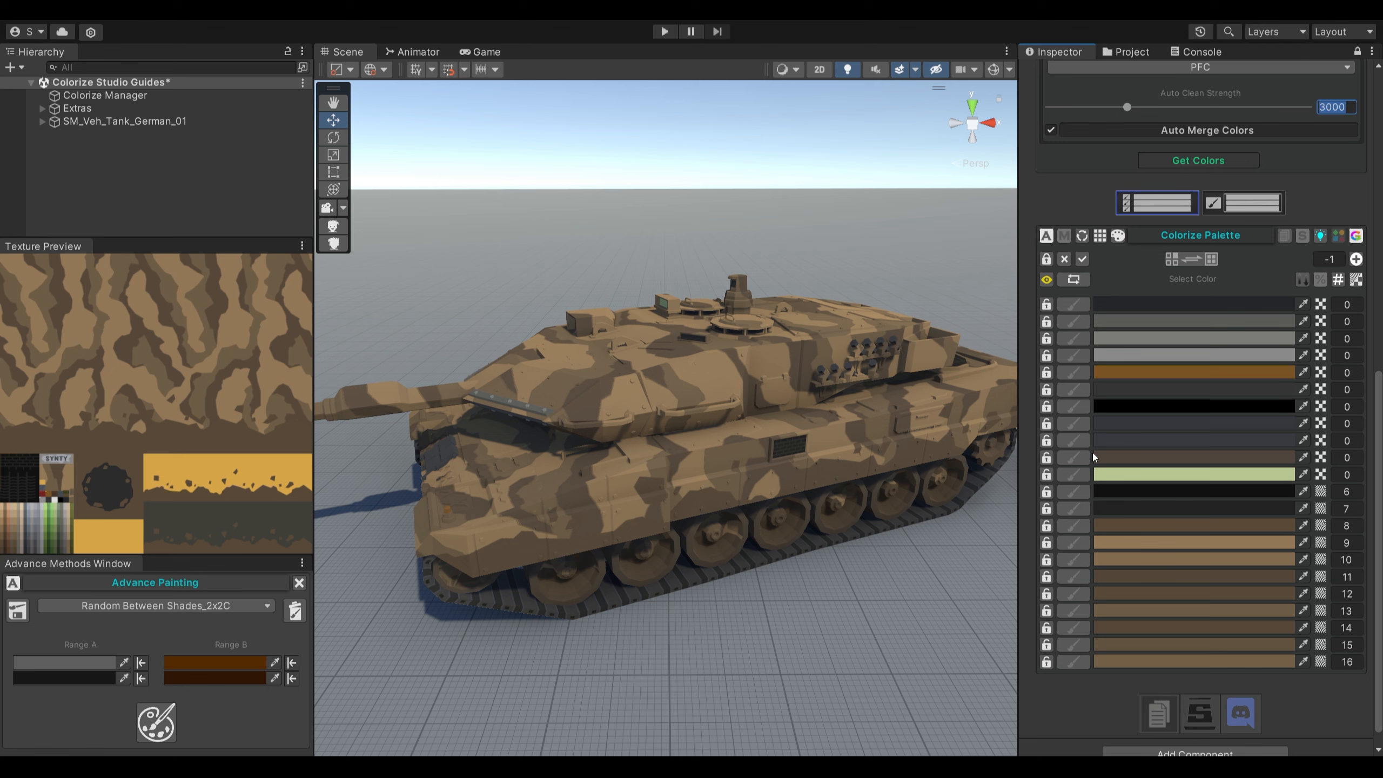
click(1080, 667)
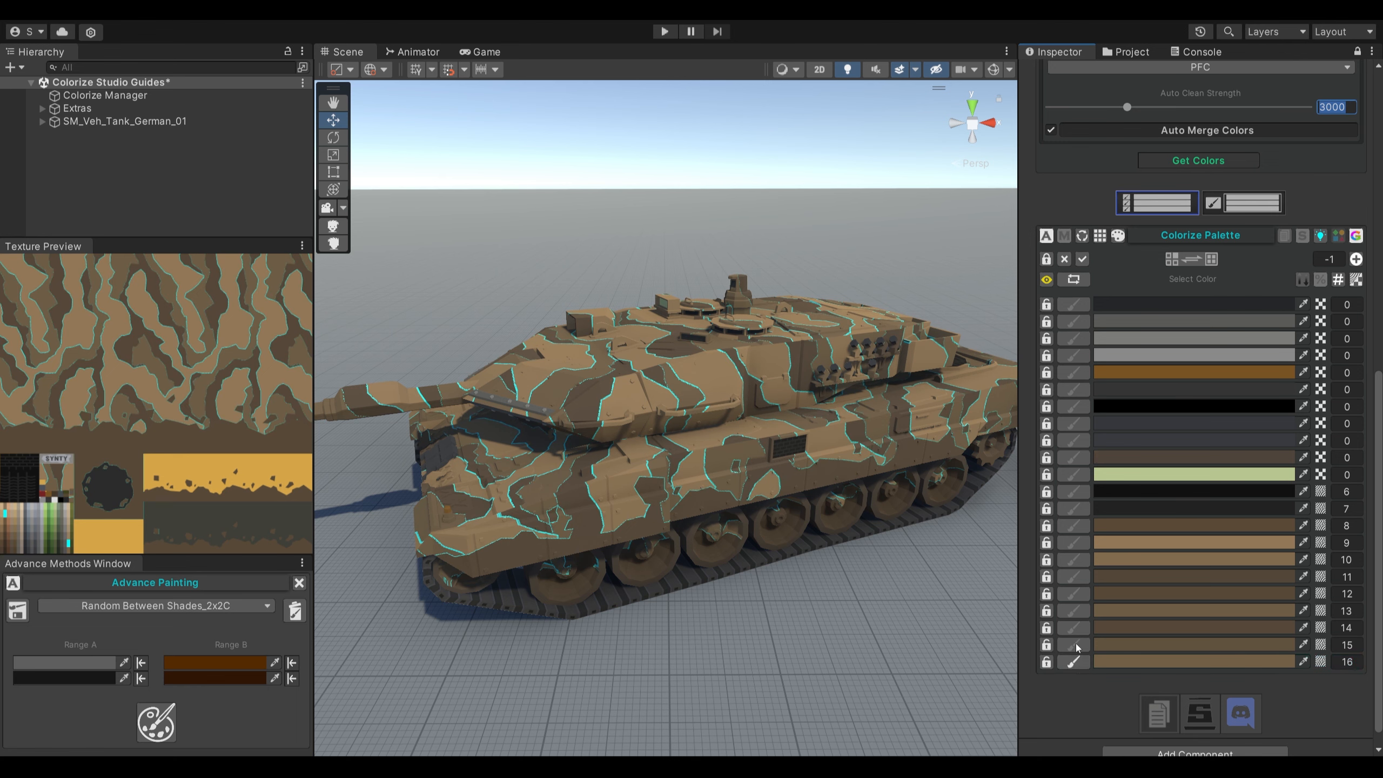
click(1076, 646)
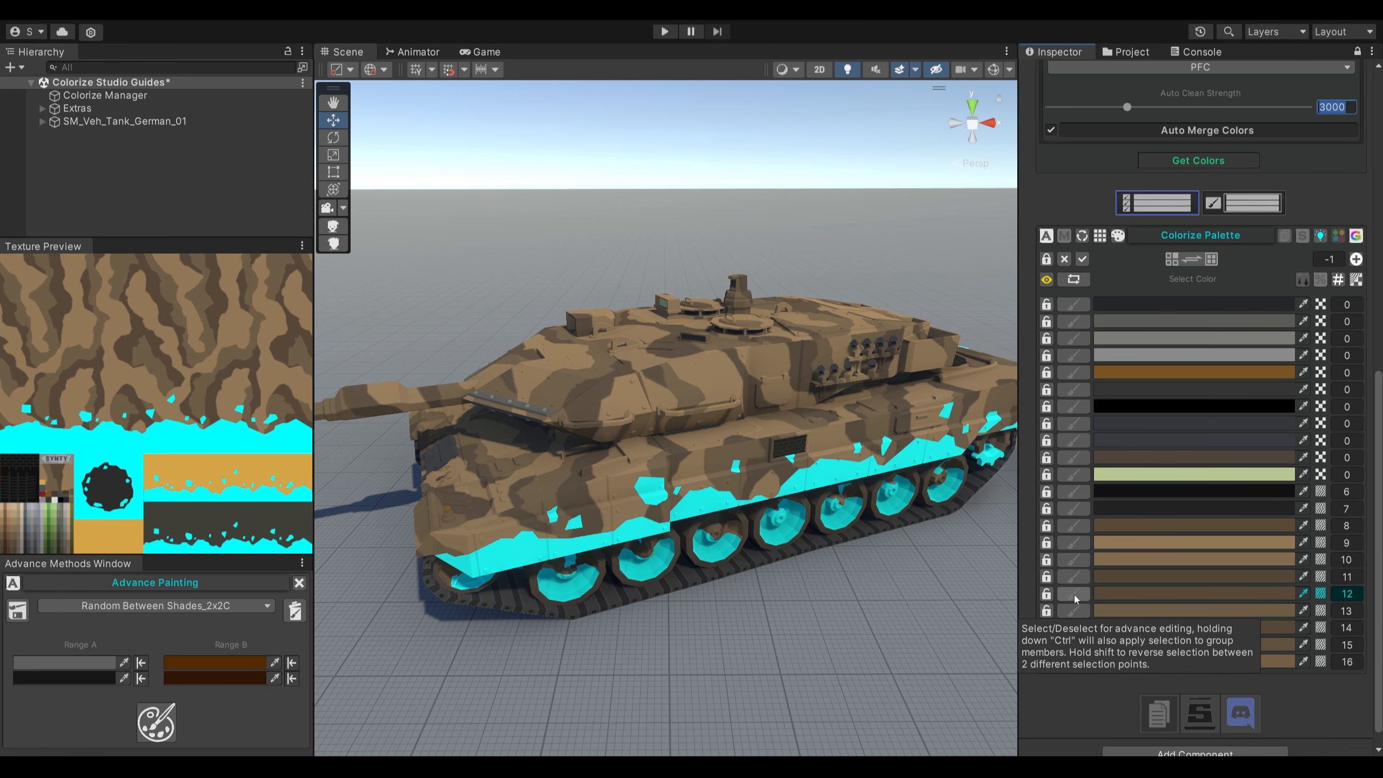
click(1073, 577)
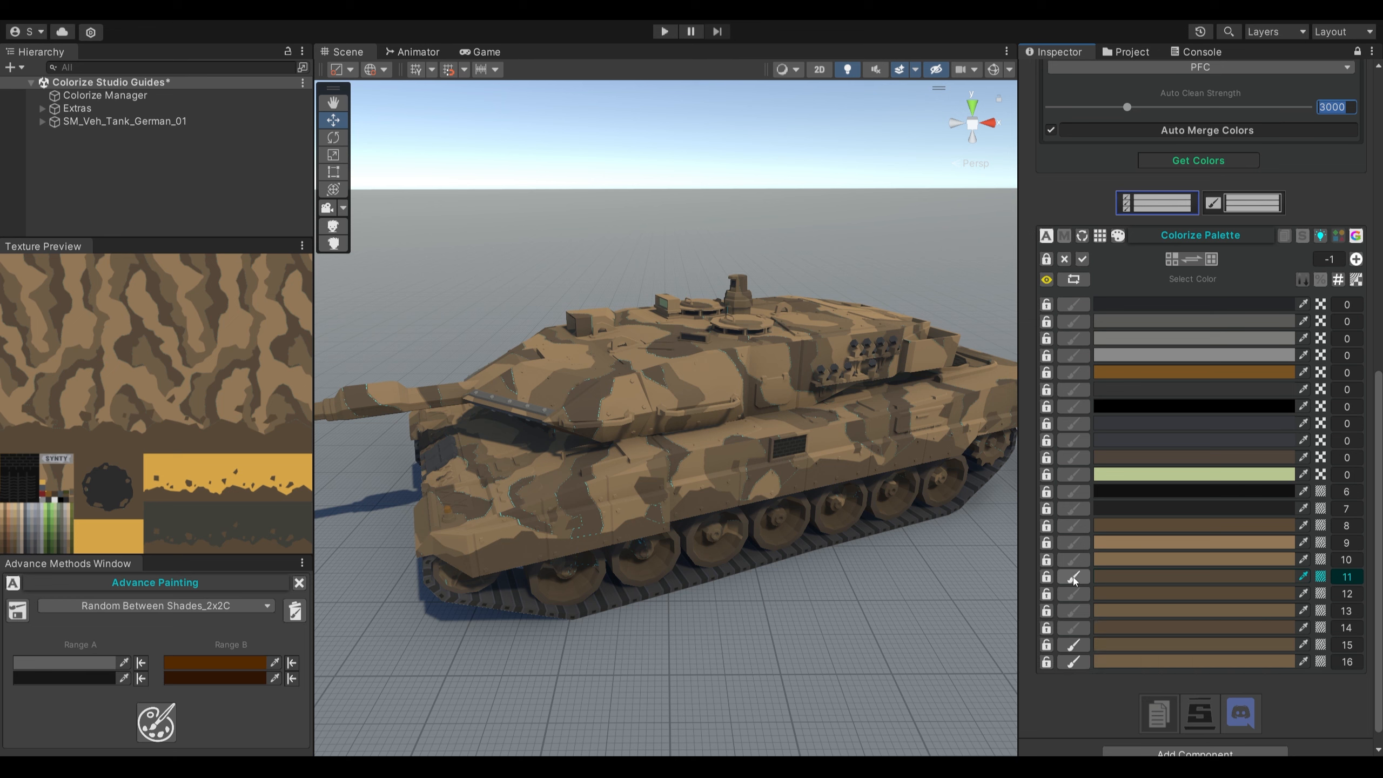
click(1073, 559)
alt+click(1046, 526)
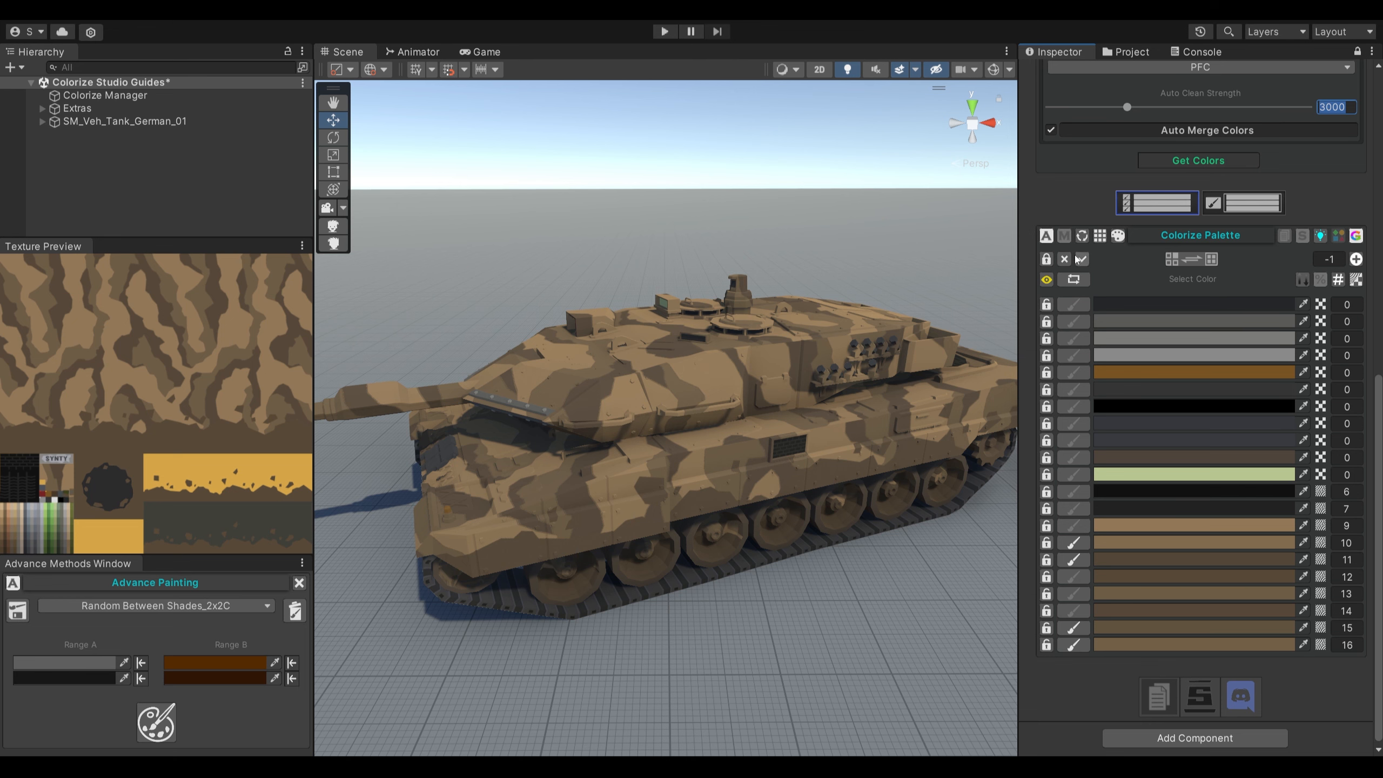
click(1065, 236)
click(1064, 236)
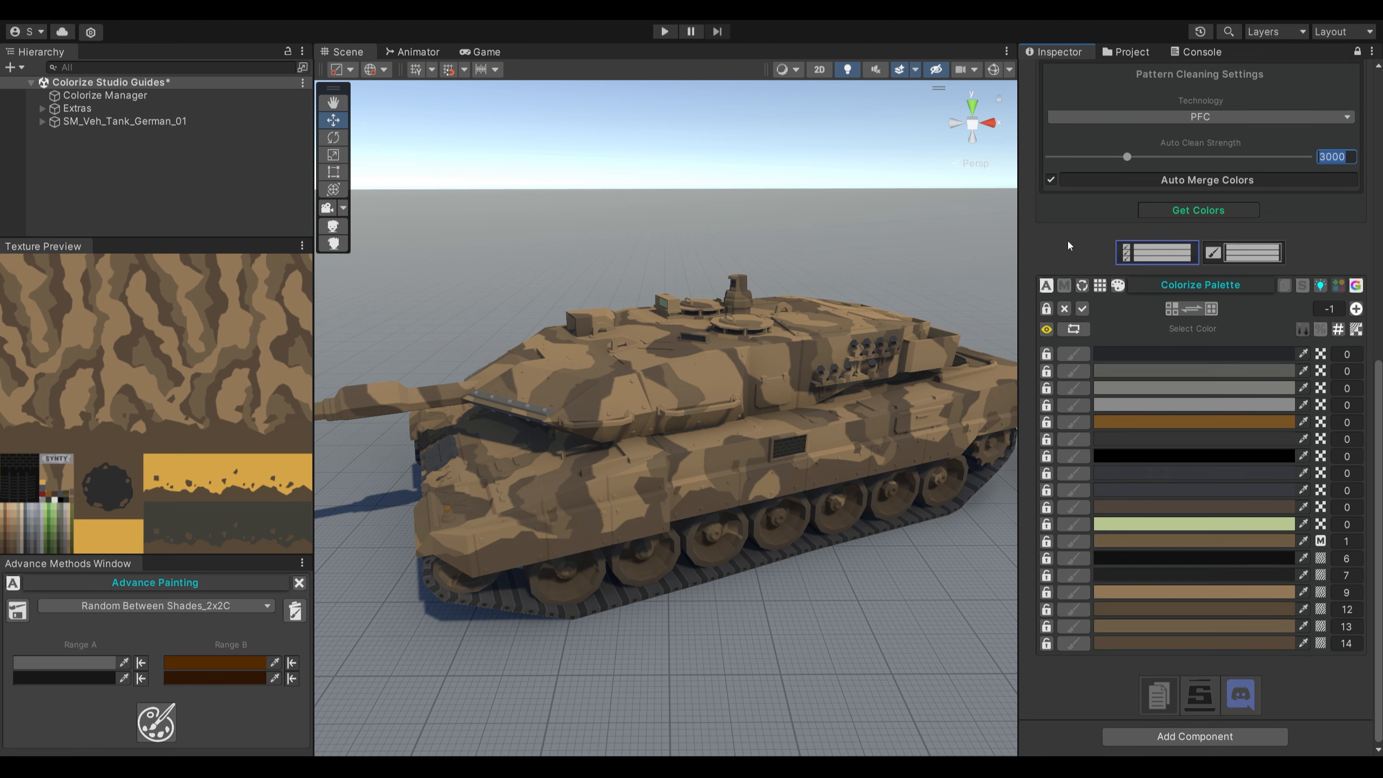
- Select colors 9, 12, 13 and 14, merged color 1 and the dark brown color 0, and paint them with Random Between Shades_2x2C
drag(1071, 643, 1072, 602)
click(1070, 592)
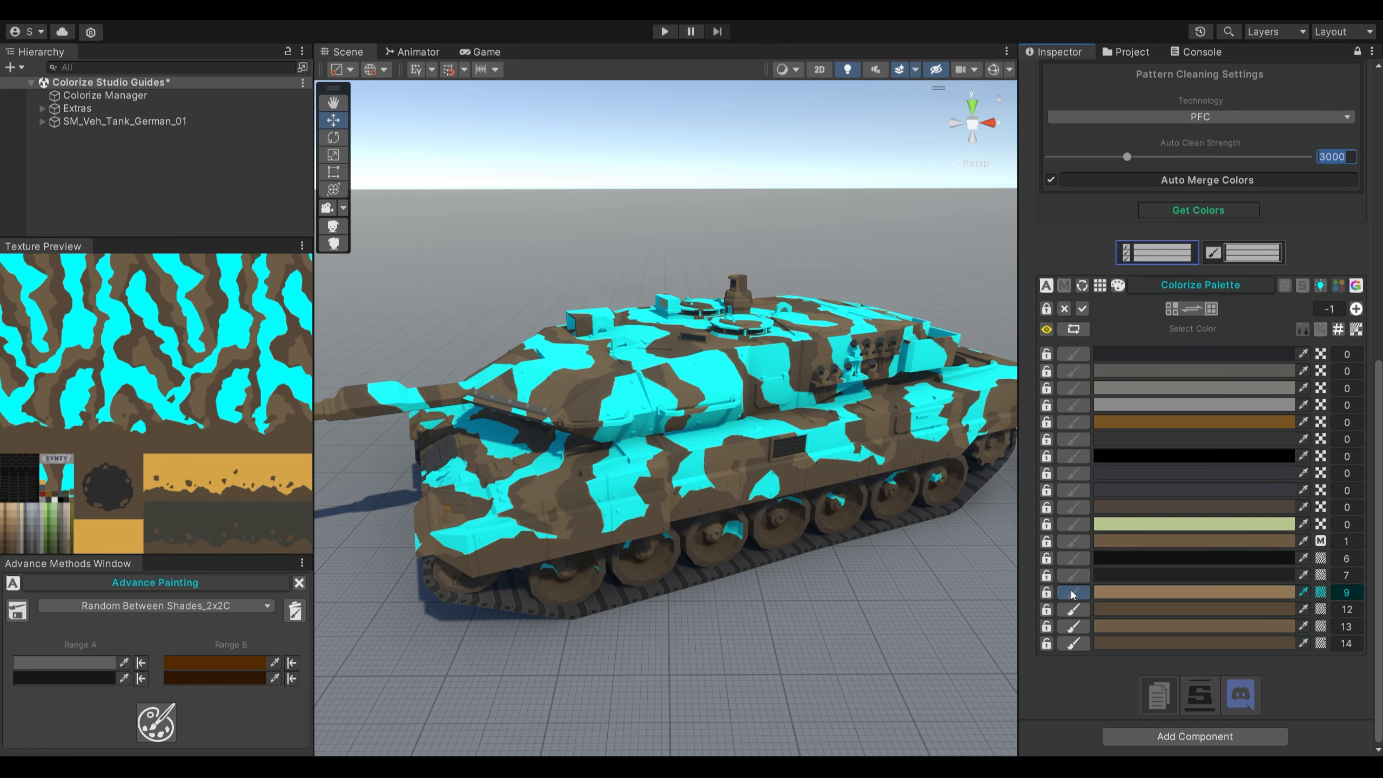
click(1066, 542)
click(1068, 507)
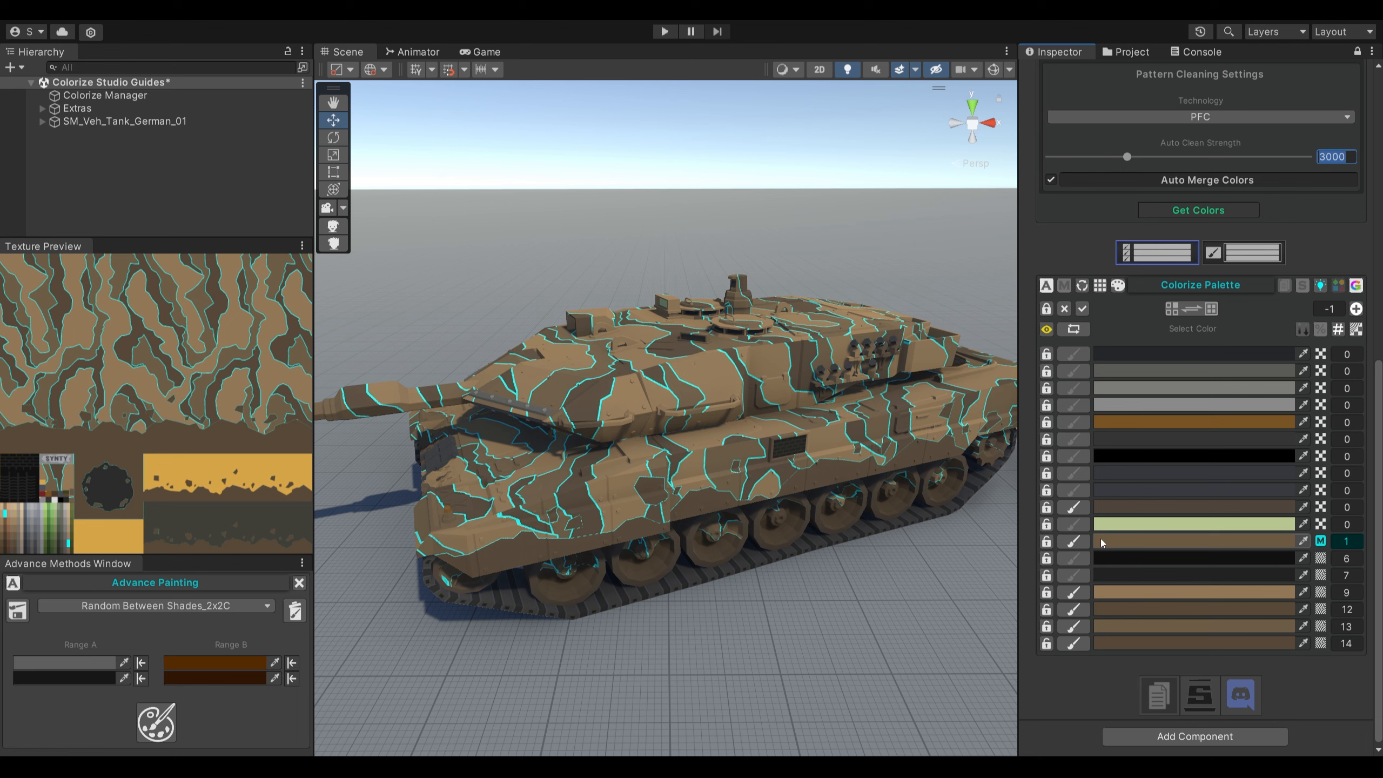
click(163, 727)
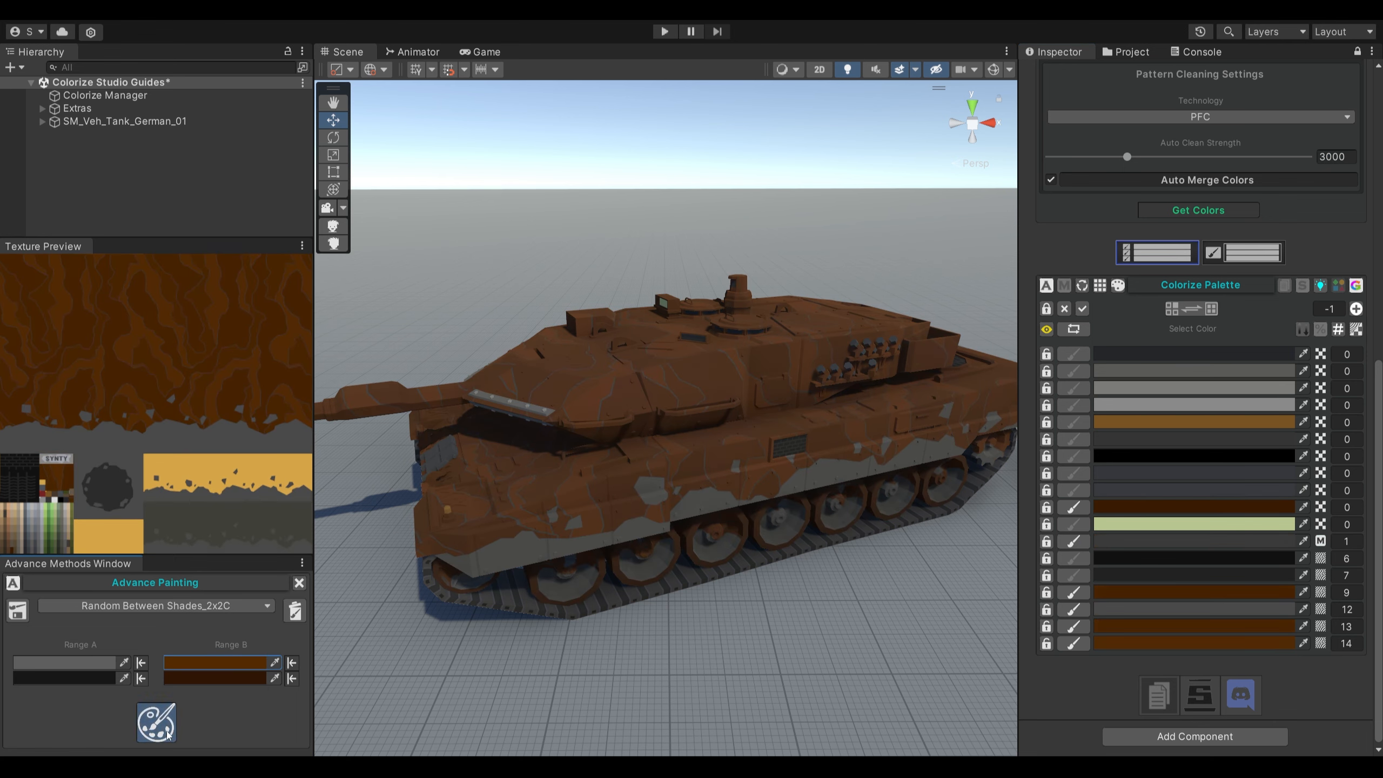
- Repaint the selected colors repeatedly with random shades from ranges A and B to generate further camouflage variations on the tank
click(167, 733)
click(167, 732)
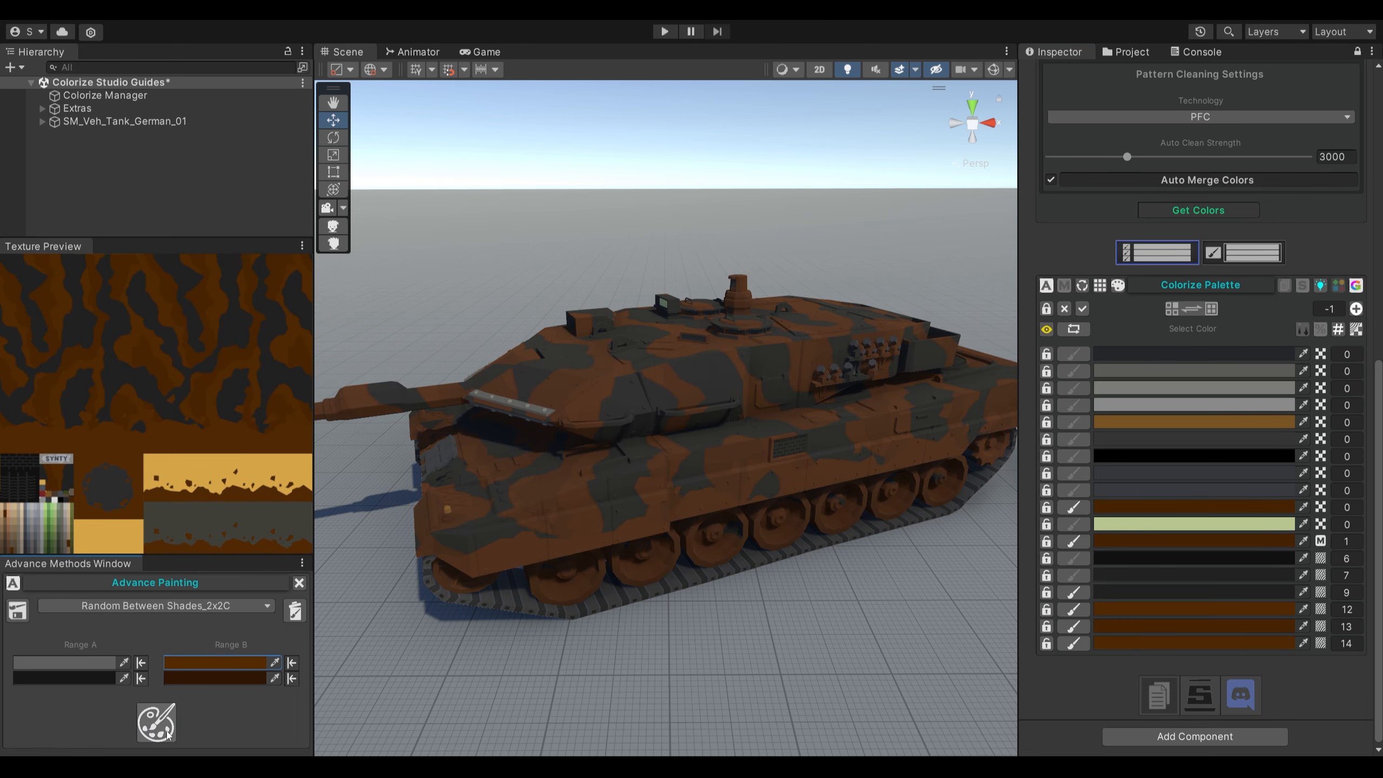
click(167, 733)
click(166, 732)
click(167, 733)
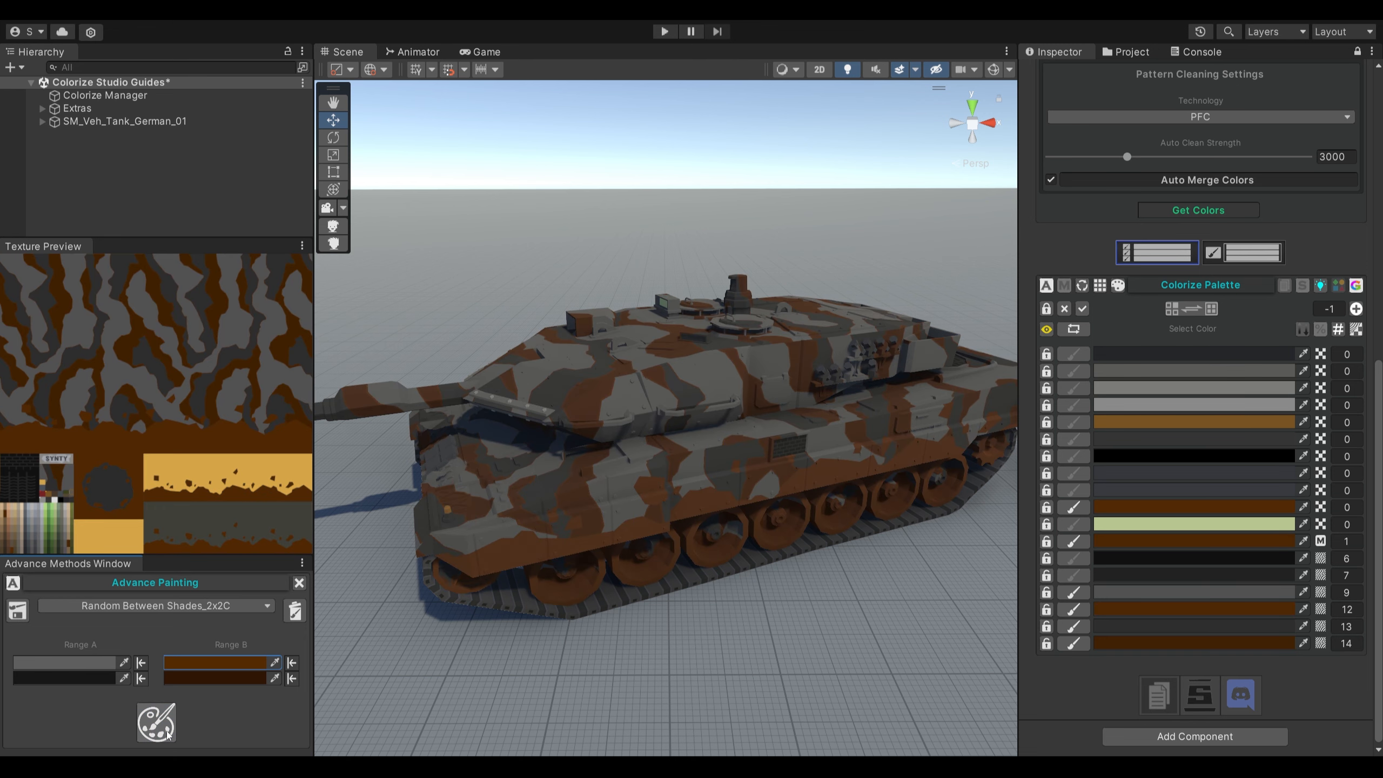
click(167, 733)
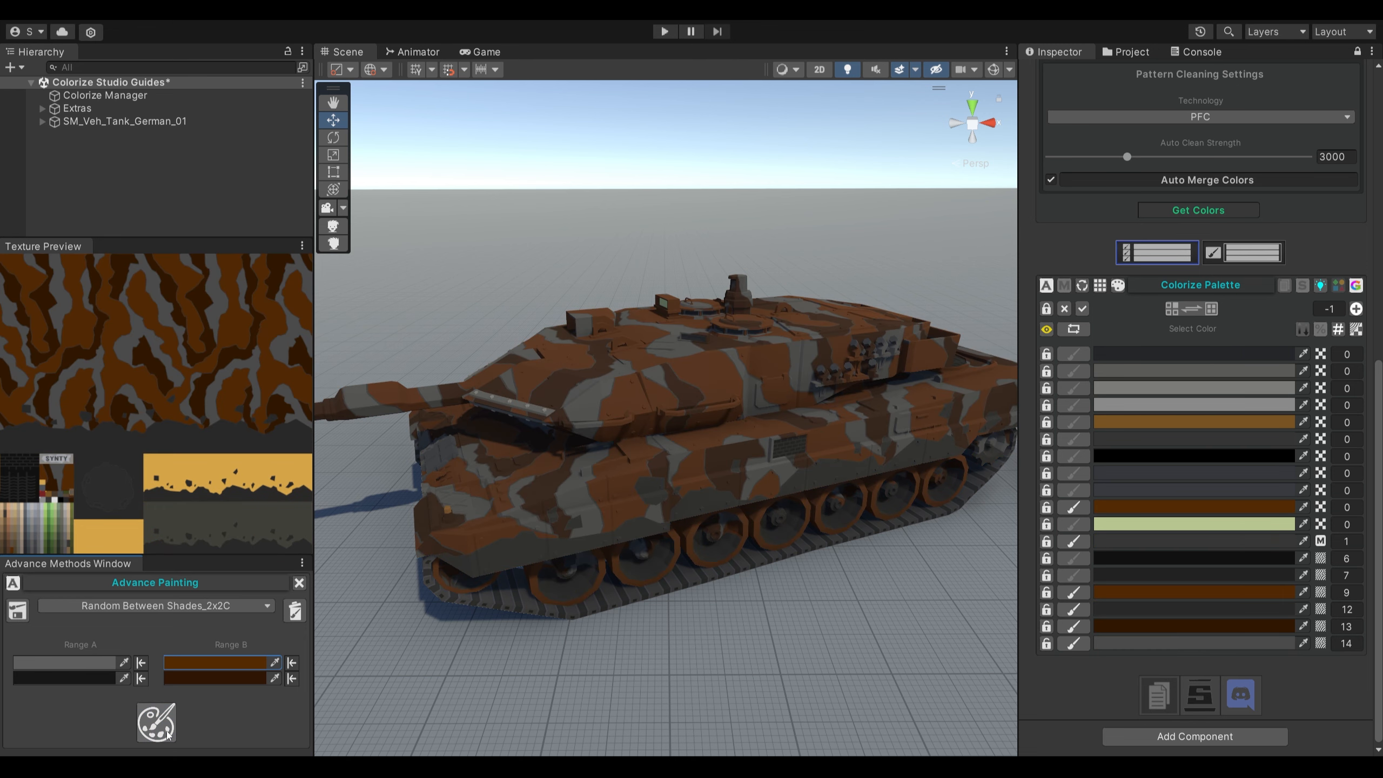
click(167, 733)
click(167, 732)
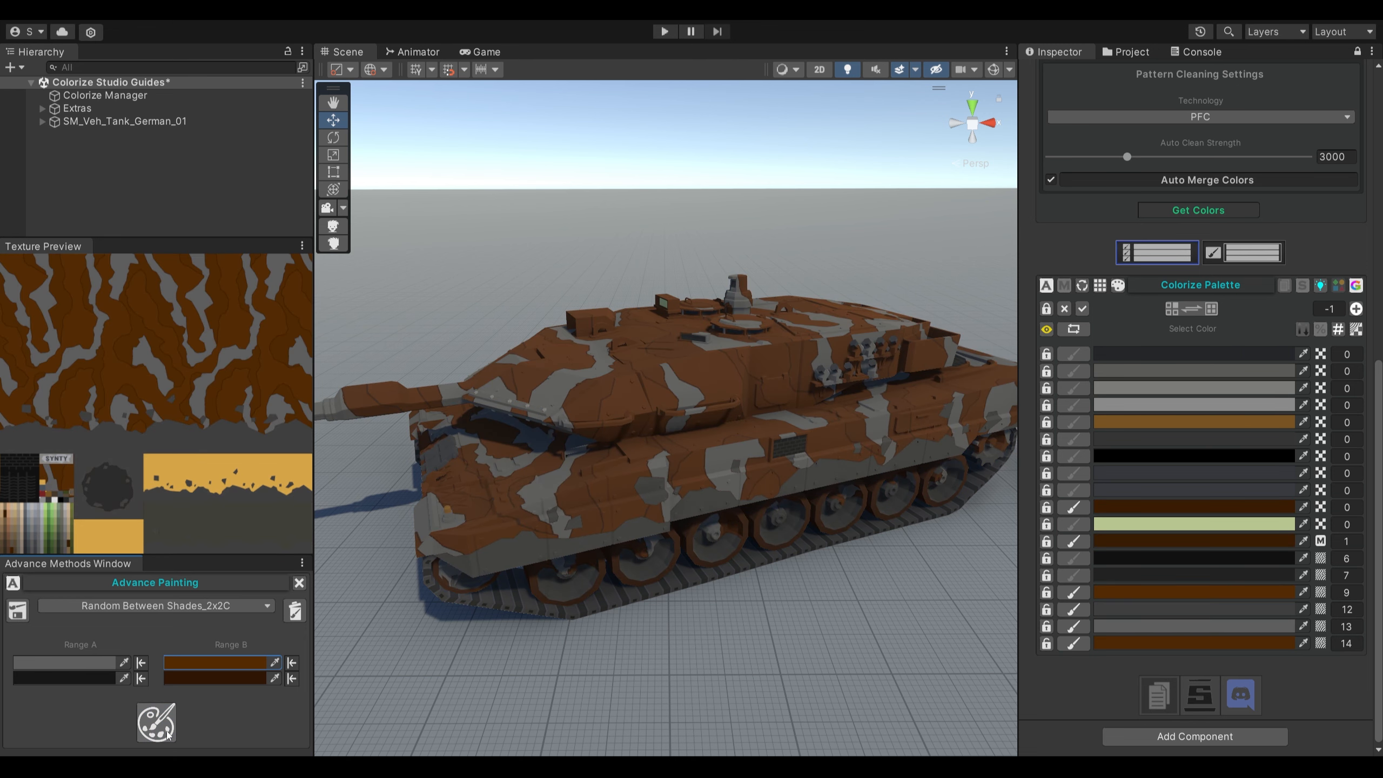
click(167, 733)
click(167, 732)
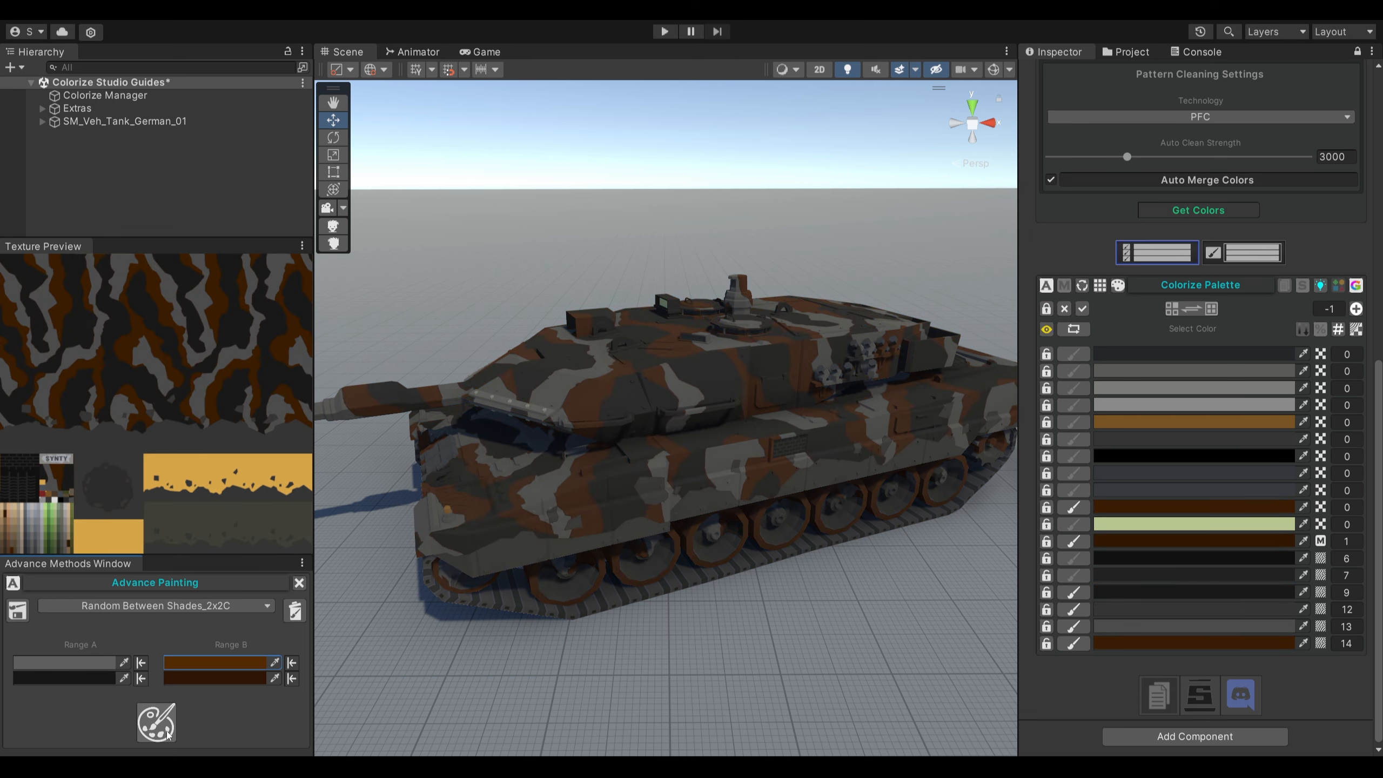
click(167, 732)
click(167, 732)
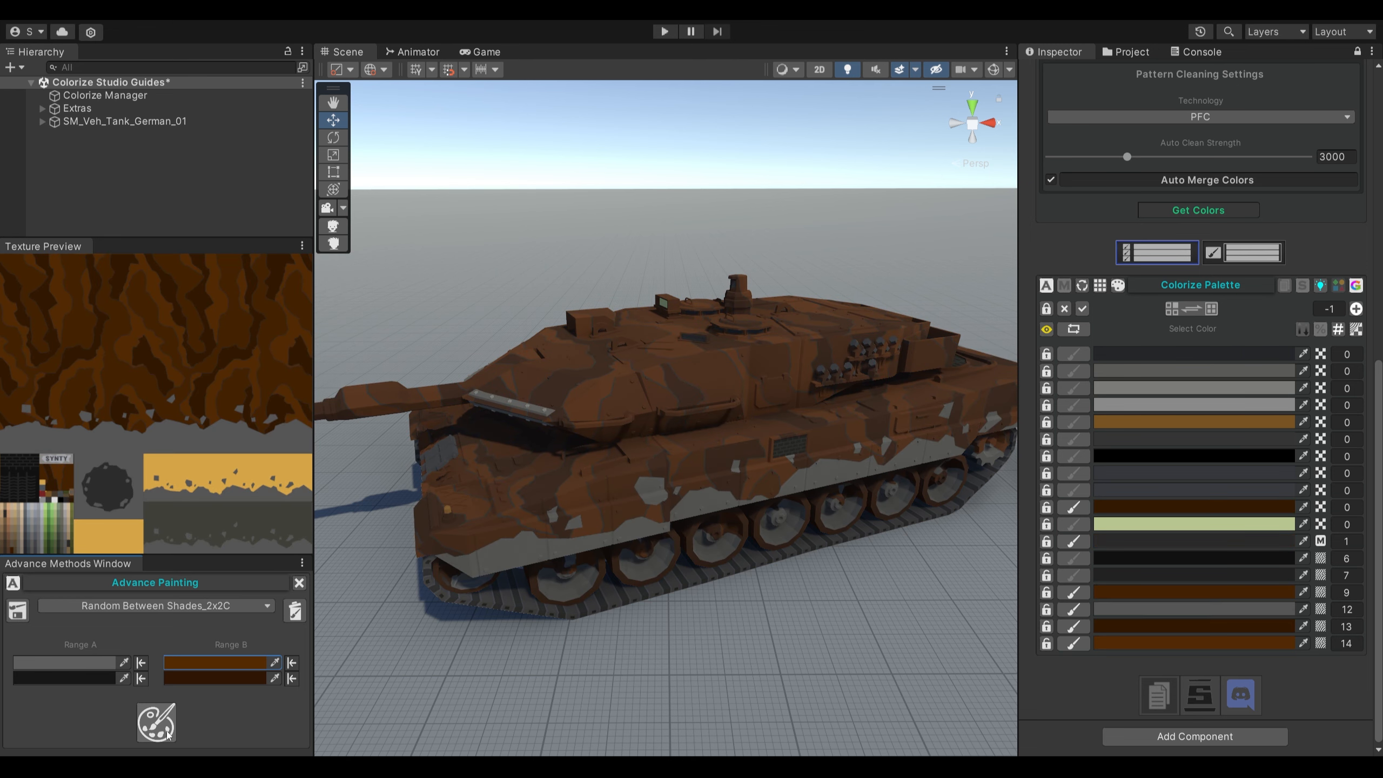
click(167, 732)
click(167, 732)
click(167, 732)
- Set the pattern cleaning technology to PFVC
scroll(1145, 238, up, 3)
click(1129, 204)
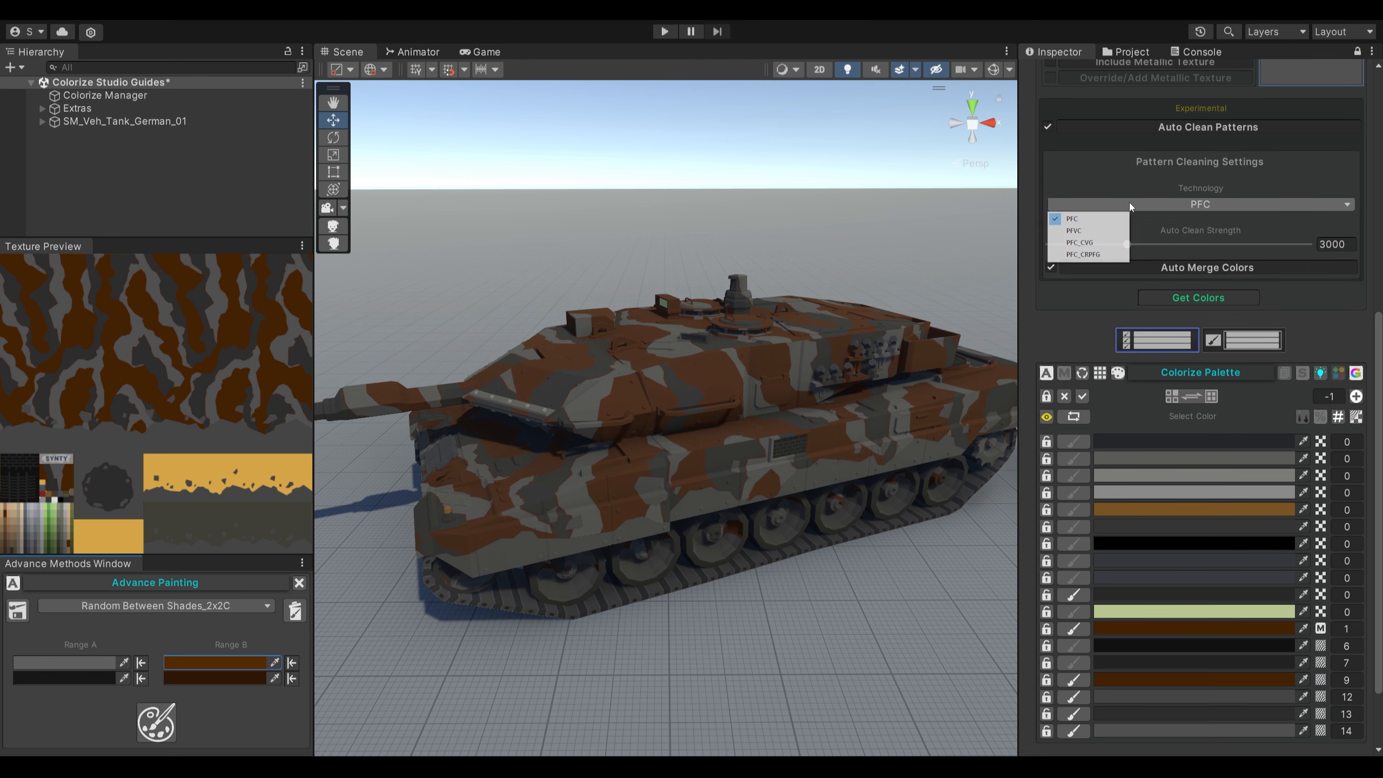
click(1087, 231)
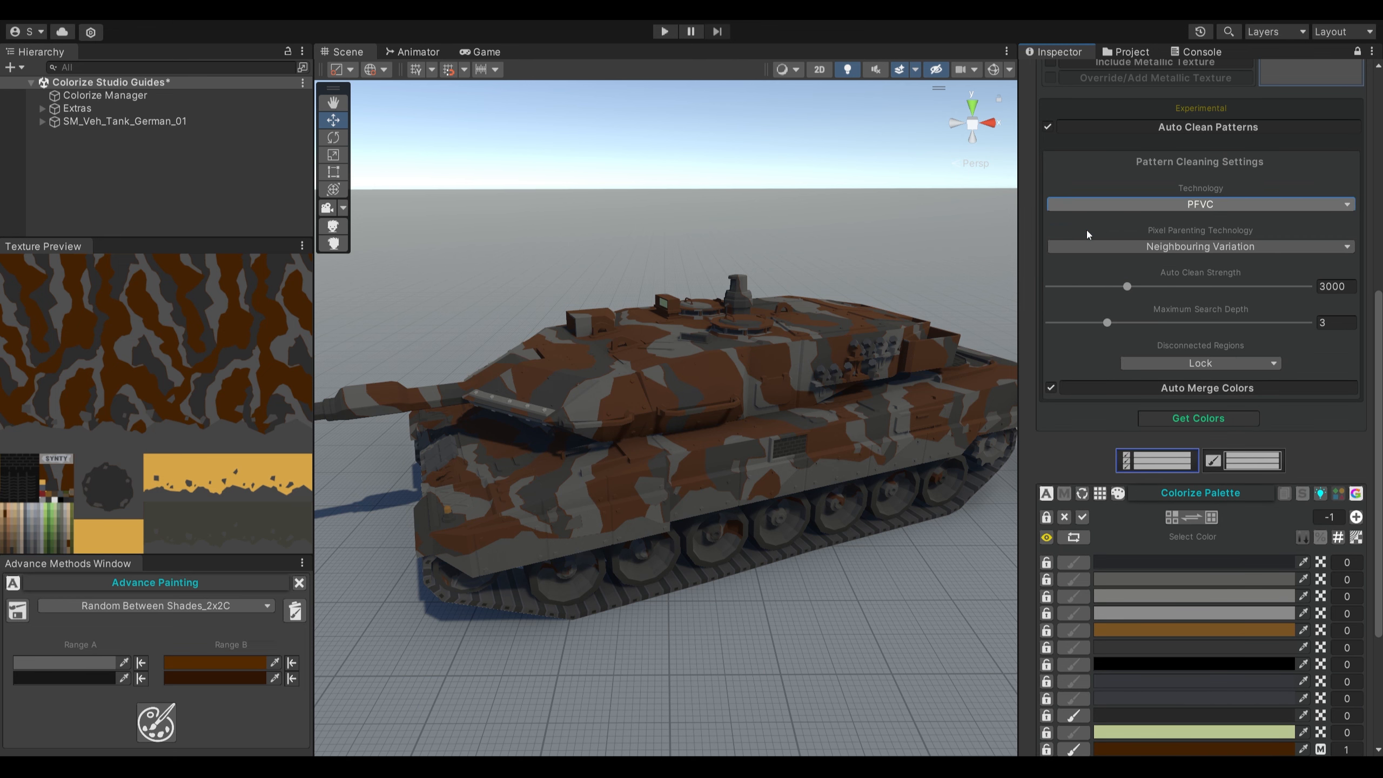